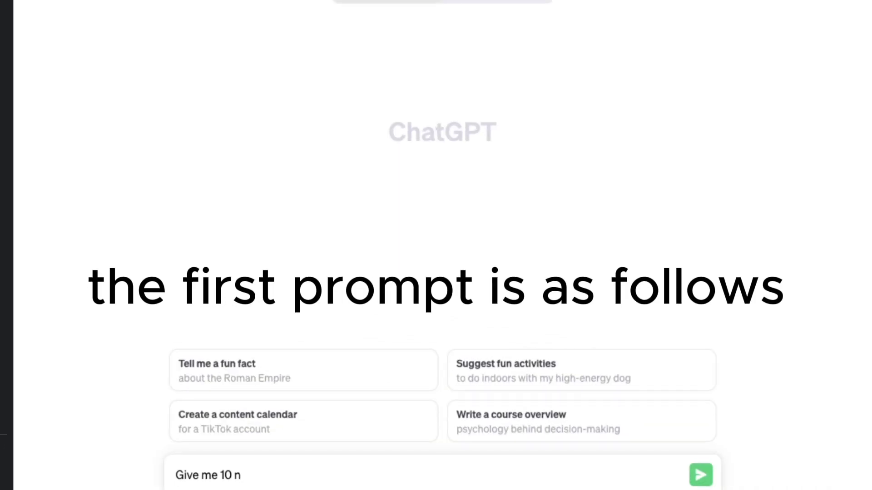
Send the prompt for ten faceless YouTube channel niches and read through ChatGPT's list.
text(for a y)
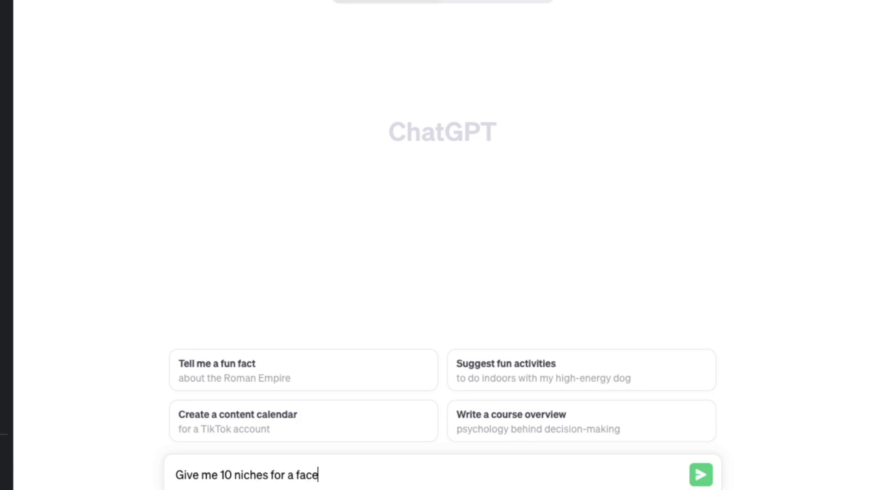
text(nel)
key(Return)
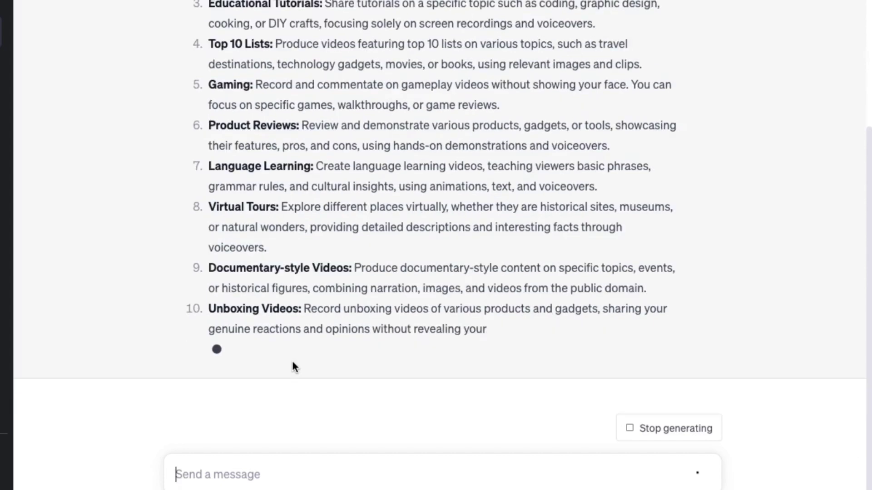
scroll(292, 364, up, 1)
drag(209, 307, 399, 307)
scroll(399, 286, up, 2)
drag(224, 108, 395, 107)
scroll(394, 88, down, 5)
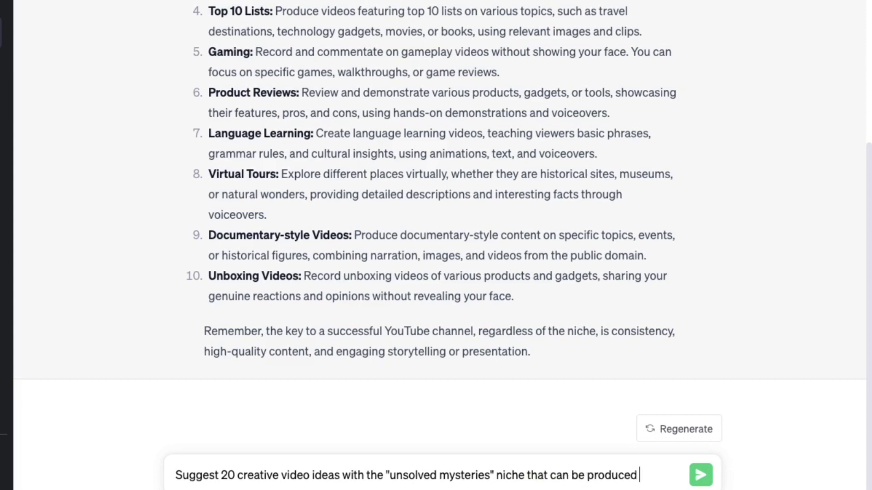
Finish the follow-up with 'using stock footage available online' and send it.
text(tock footage available online)
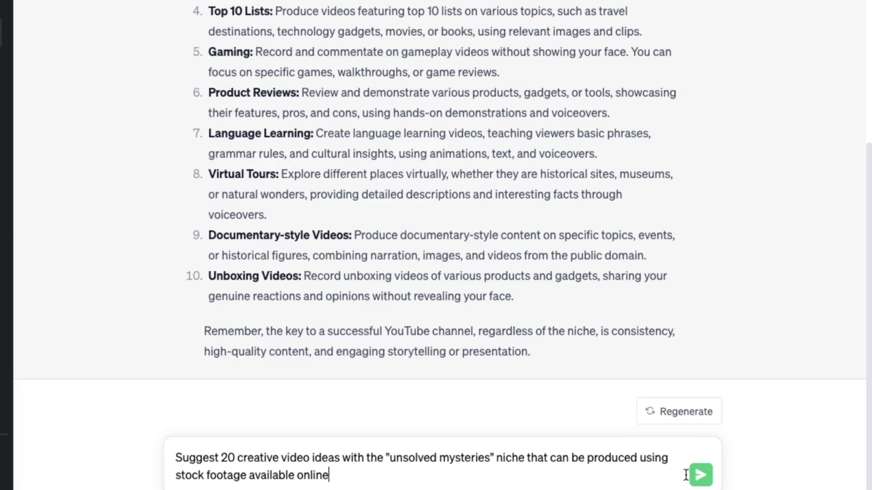
click(701, 475)
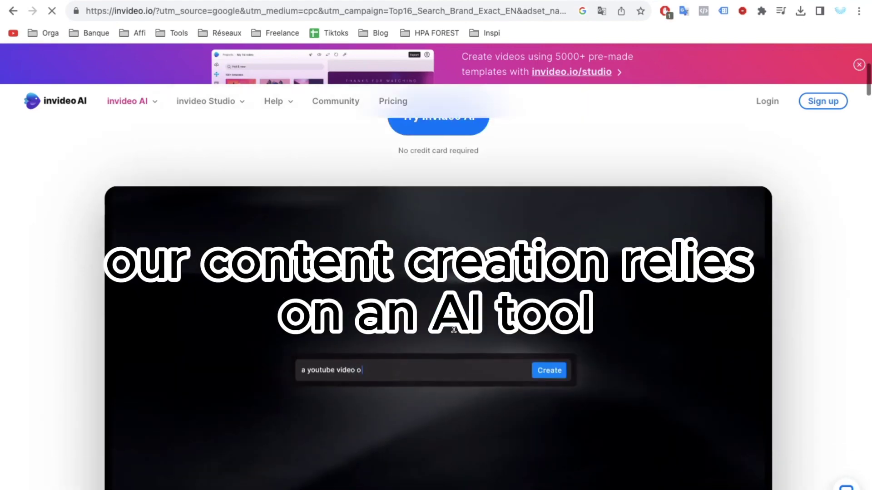
scroll(10, 384, down, 20)
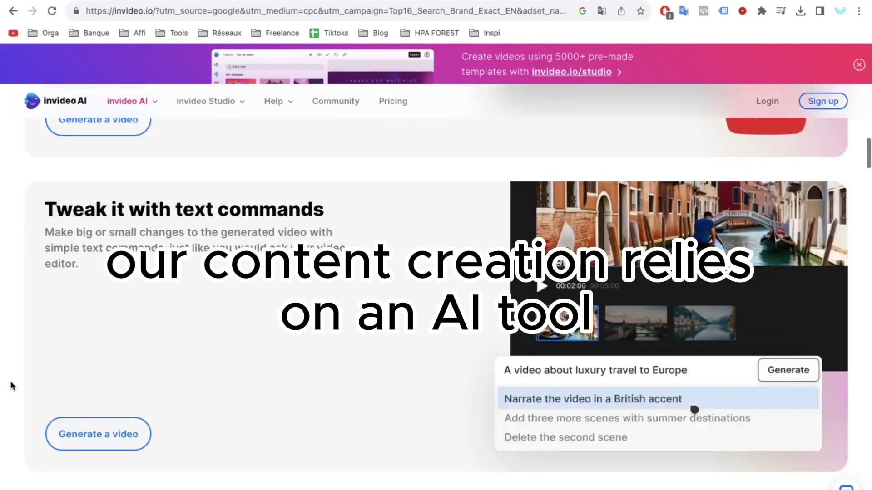
scroll(12, 386, down, 20)
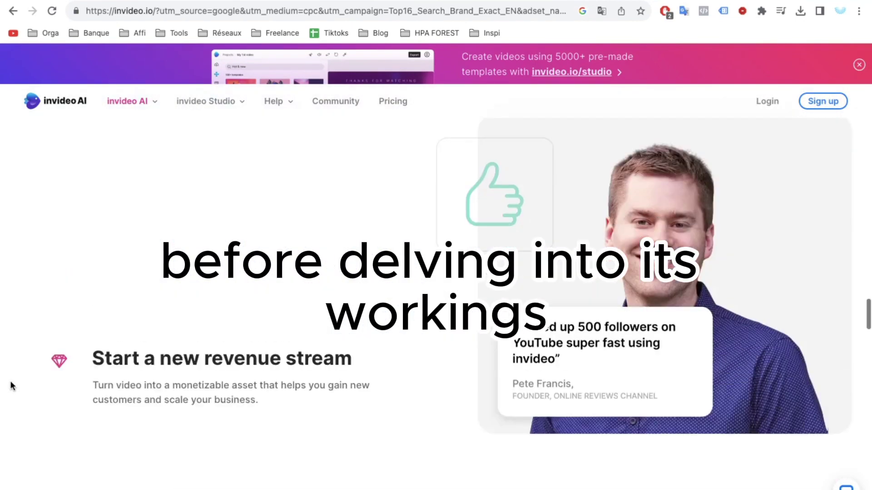
scroll(10, 385, down, 3)
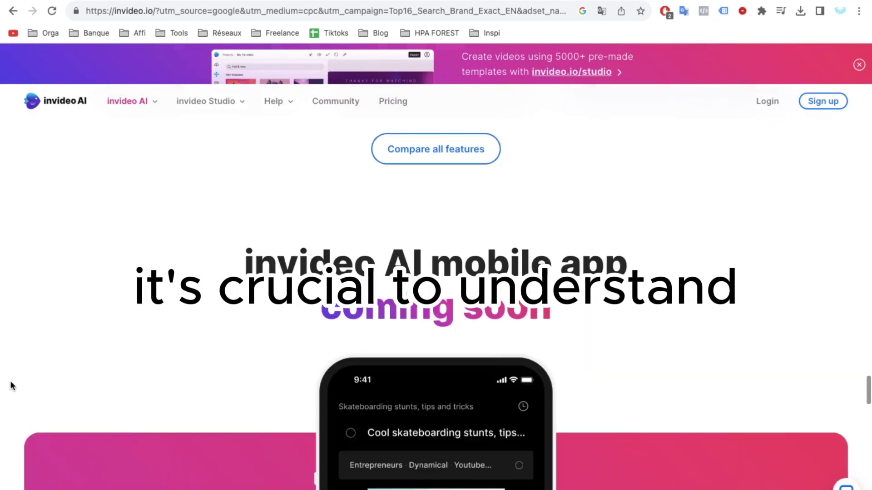
scroll(11, 385, down, 5)
scroll(10, 385, up, 13)
scroll(11, 385, up, 20)
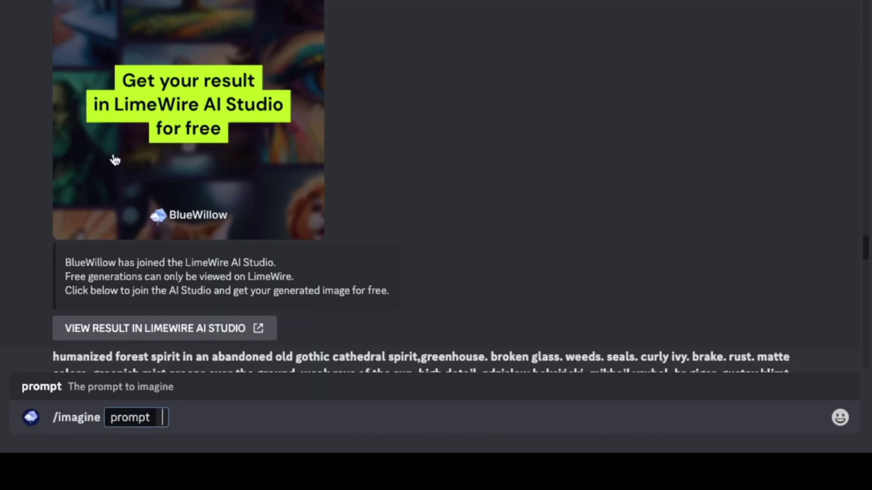
Enter a new /imagine prompt beginning 'A Youtube thumbnail, a represen…' for the dark-web image.
text(A)
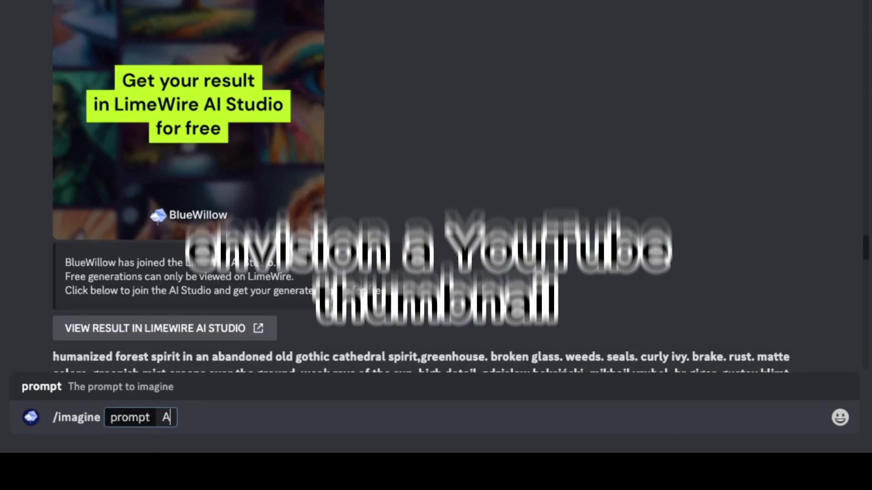
text( Youtube thumbnail )
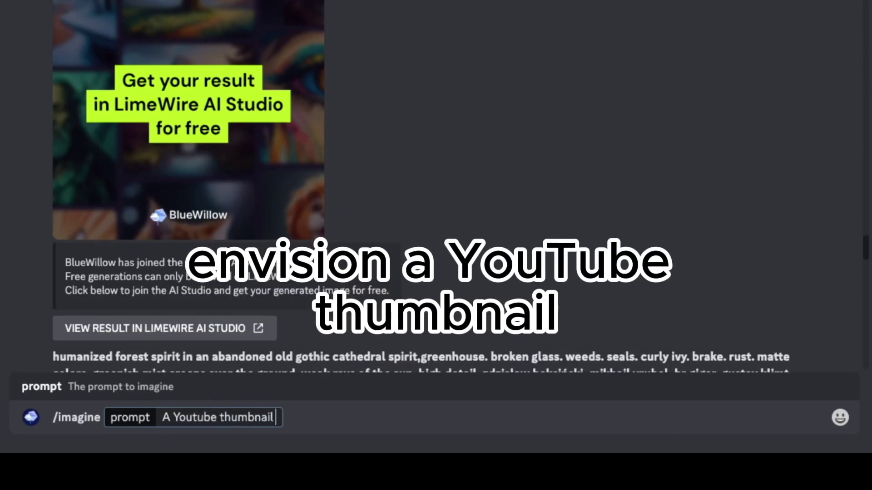
text(, a represen)
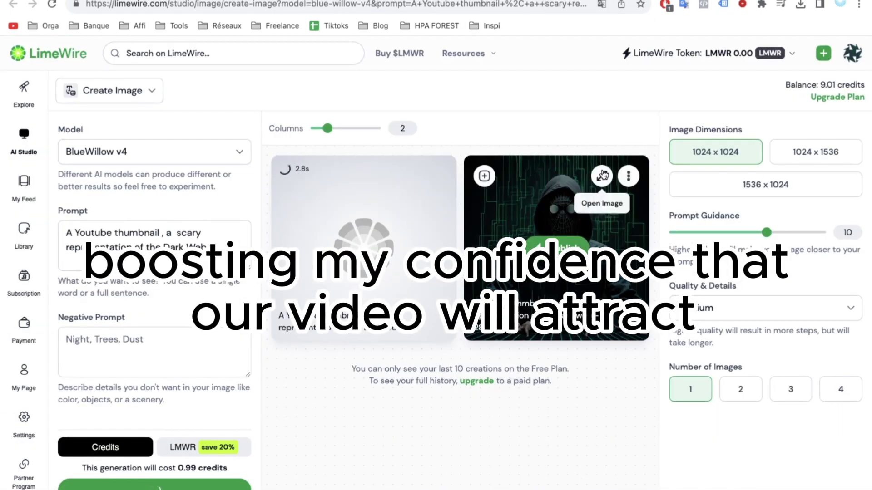
Inspect both generated hooded-figure dark-web thumbnails at full size, closing each preview.
click(602, 175)
click(128, 430)
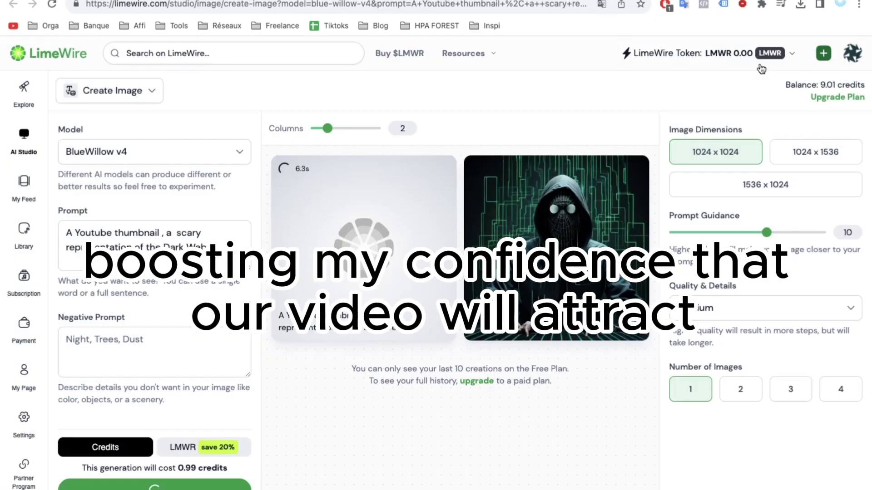
click(443, 231)
key(Escape)
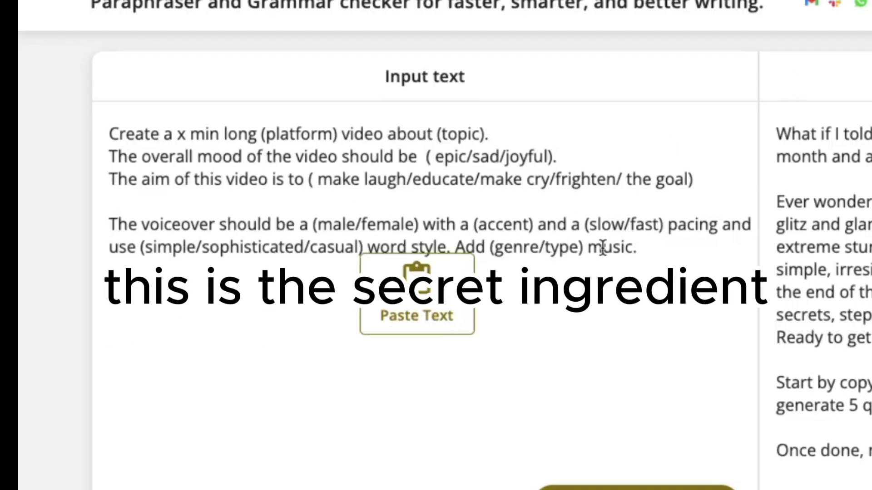
Copy the 'Create a x min long (platform) video about (topic)' template from the input box.
shift+click(94, 127)
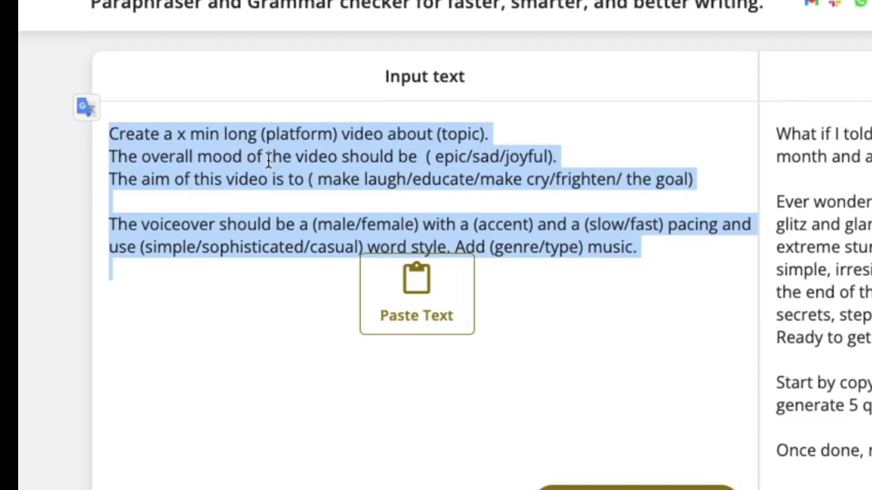
key(Right)
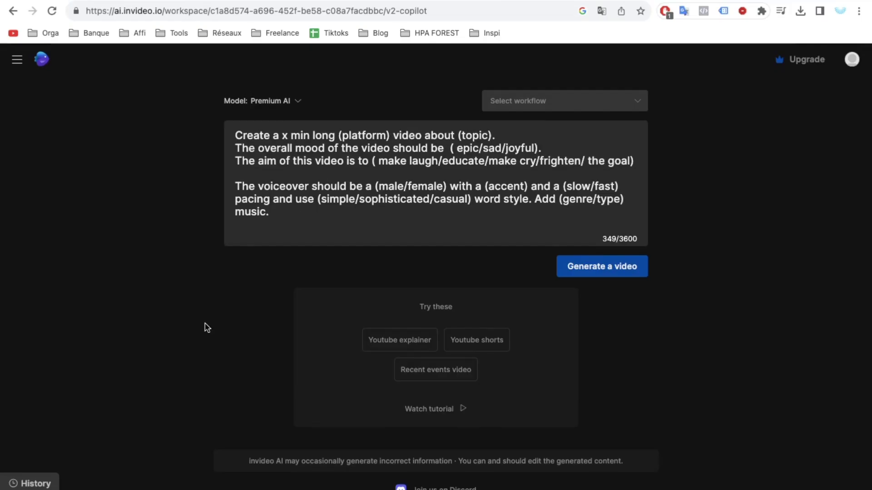
Fill in 5 minutes, YouTube and a mysterious mood, and delete the aim options placeholder.
double_click(291, 142)
key(BackSpace)
text(5)
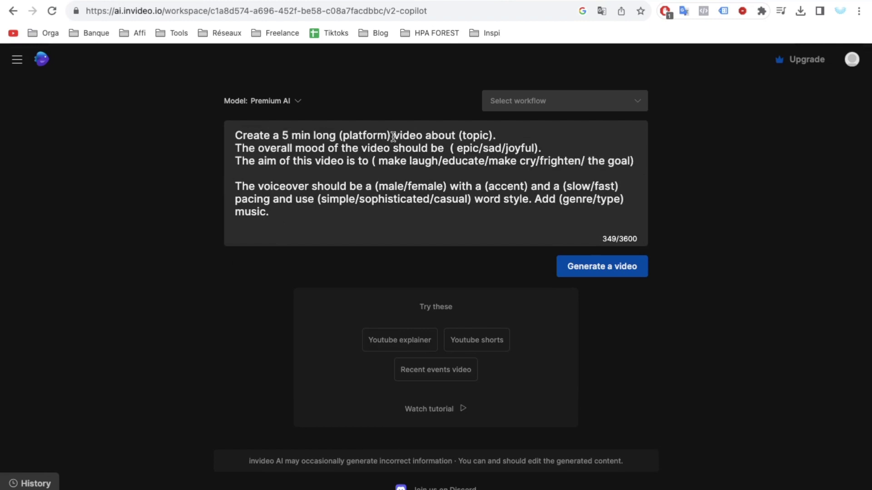
text(Youtube)
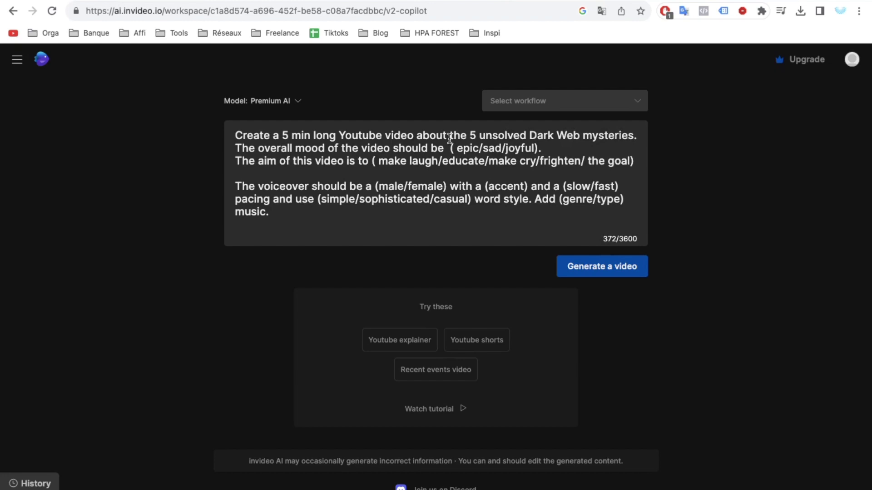
drag(538, 149, 447, 149)
text(mysteriou)
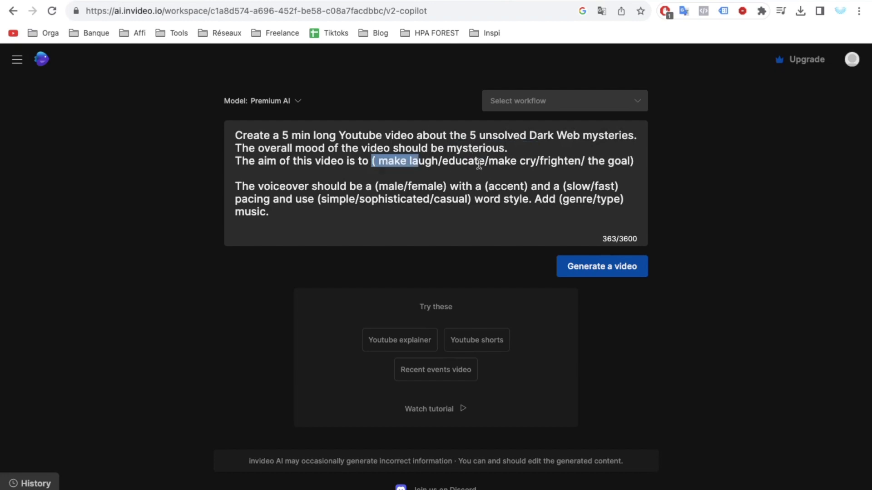
drag(479, 164, 635, 162)
key(BackSpace)
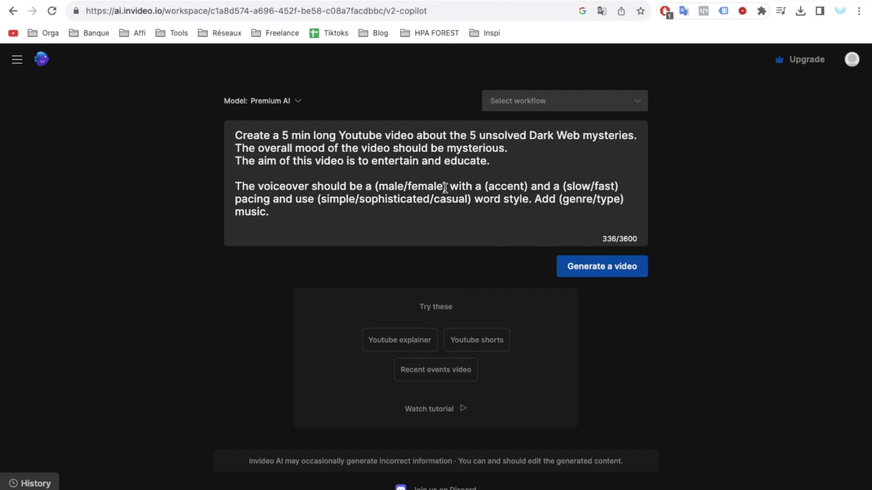
Set the voiceover gender to male, removing the brackets and the /female option.
click(381, 188)
key(BackSpace)
click(400, 187)
key(alt+shift+Right)
key(BackSpace)
key(shift+Right)
key(BackSpace)
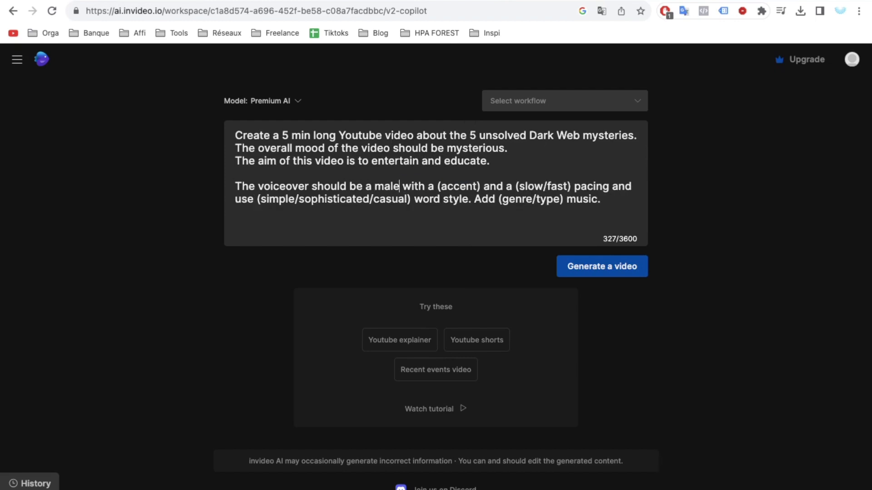
Make the accent British and the pacing slow, then select the whole finished prompt.
click(443, 186)
key(BackSpace)
text(british)
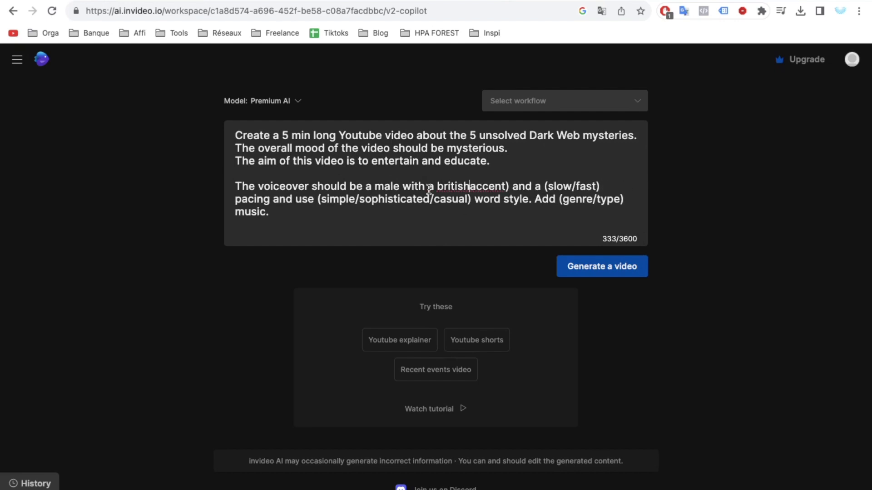
key(BackSpace)
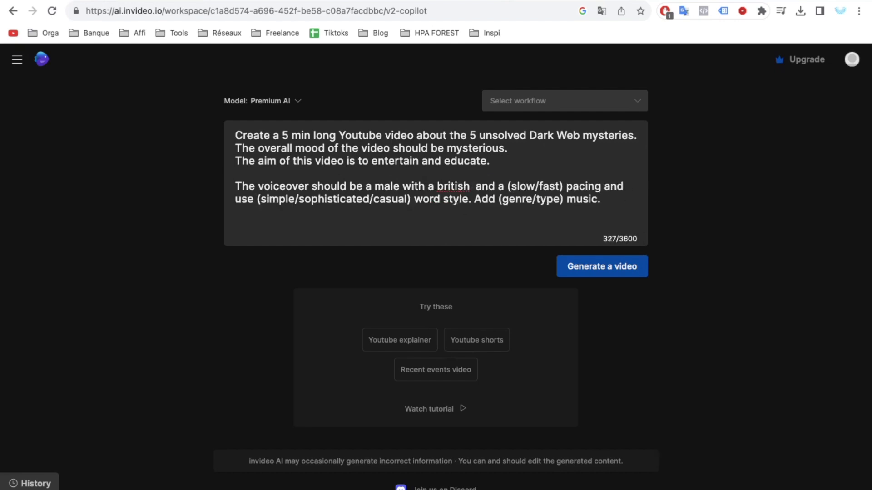
key(ctrl+z)
key(BackSpace)
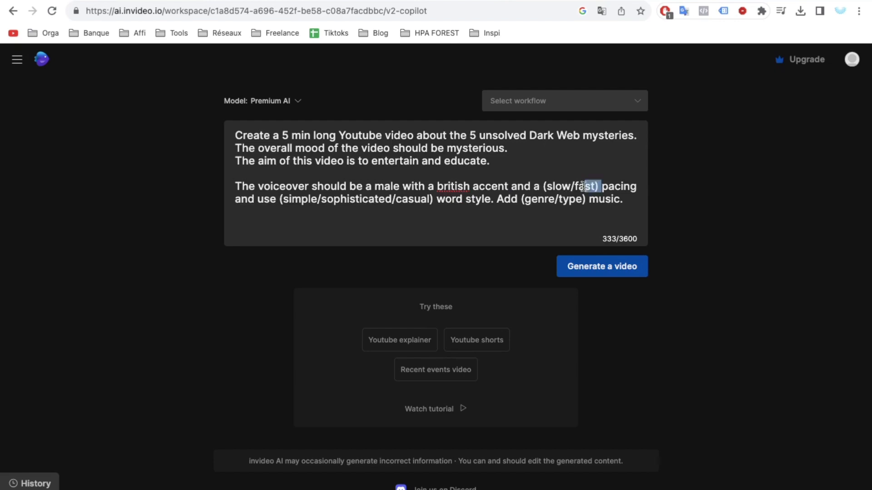
drag(583, 186, 577, 187)
key(BackSpace)
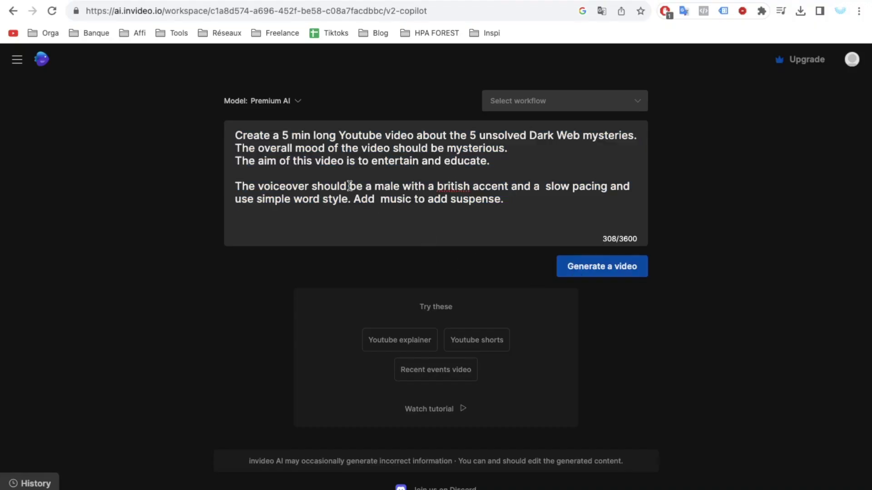
key(ctrl+a)
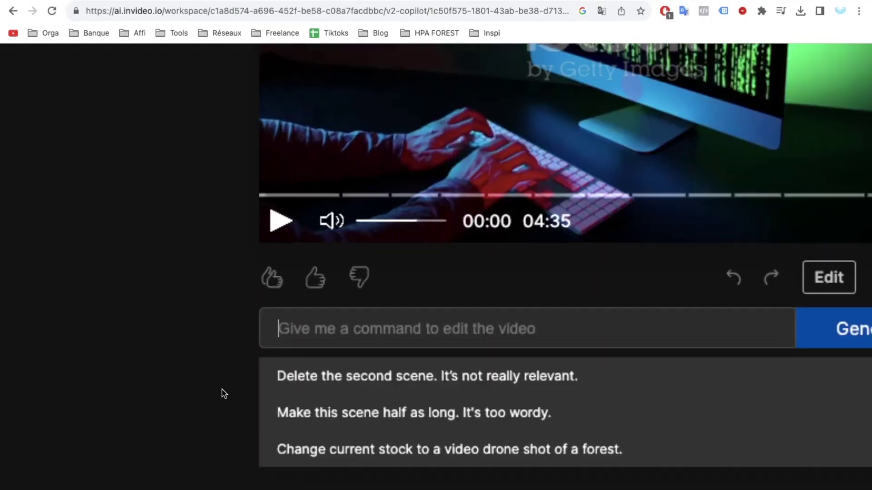
scroll(223, 394, up, 2)
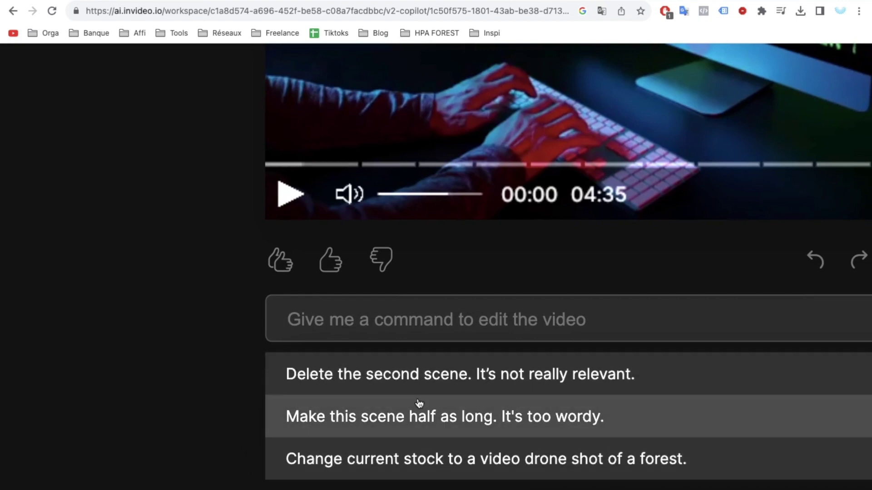
key(ctrl+0)
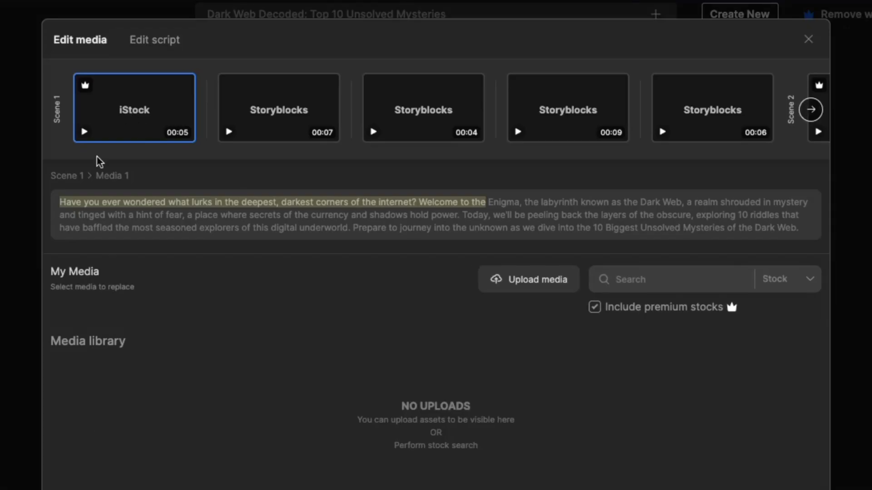
Scroll through the stock clips for Scenes 1 to 3, including the hooded-hacker shots.
scroll(257, 108, right, 2)
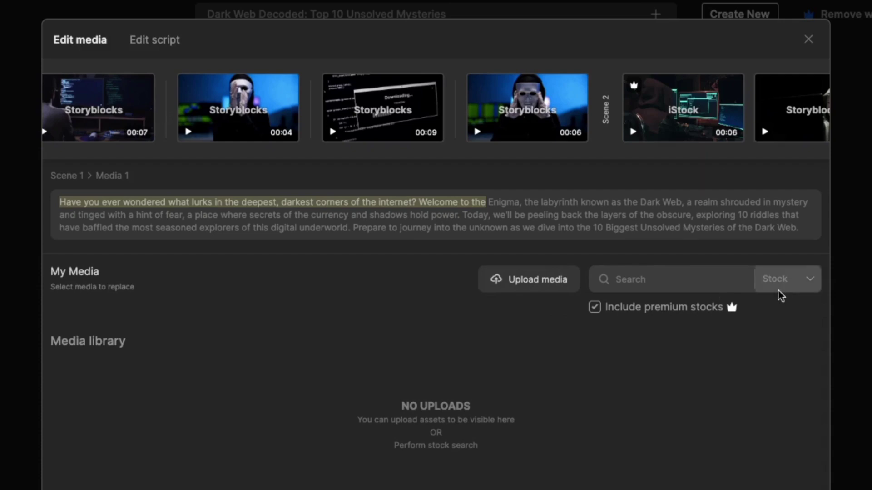
scroll(770, 93, right, 5)
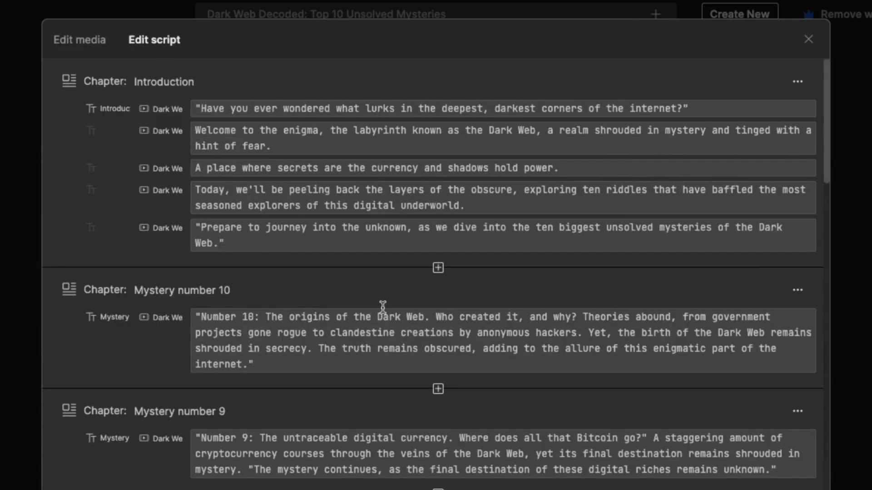
Scroll the script's chapters from the Introduction down to Mystery number 7.
scroll(382, 306, down, 10)
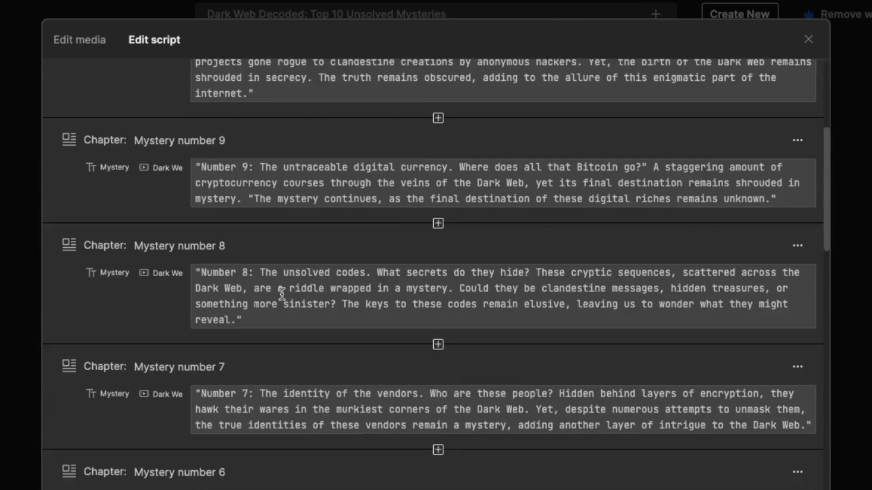
scroll(282, 294, down, 5)
scroll(454, 249, up, 15)
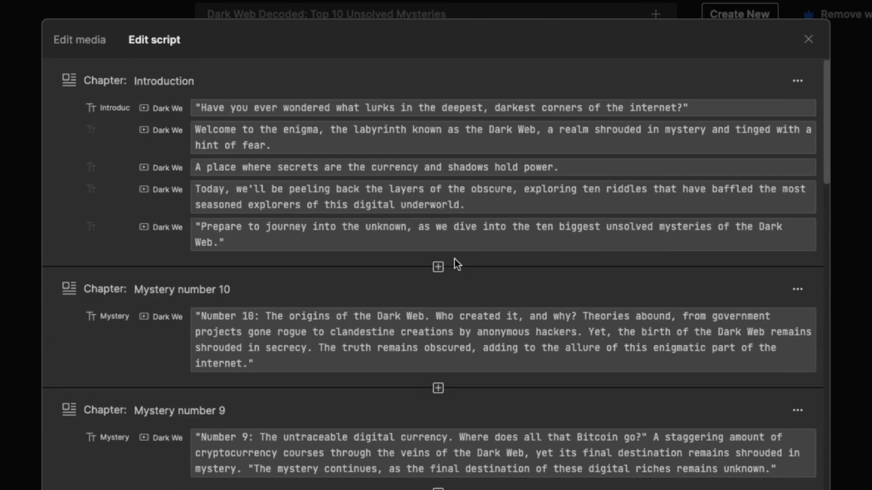
scroll(458, 382, down, 3)
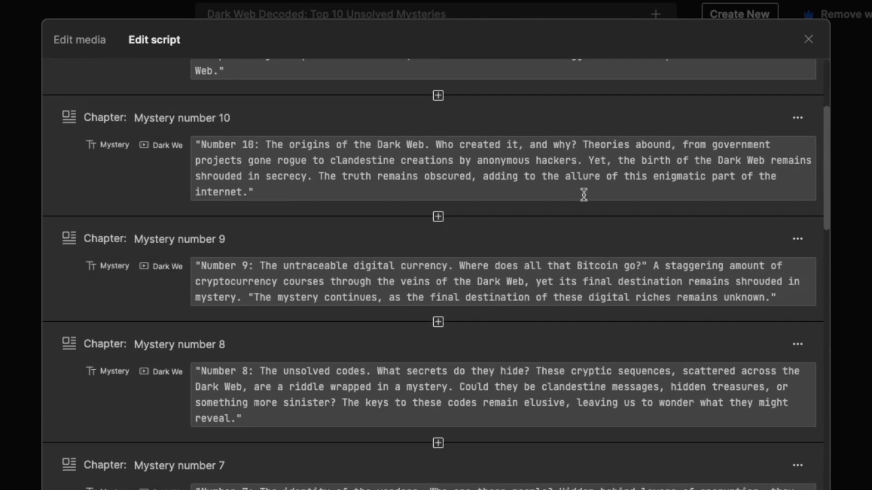